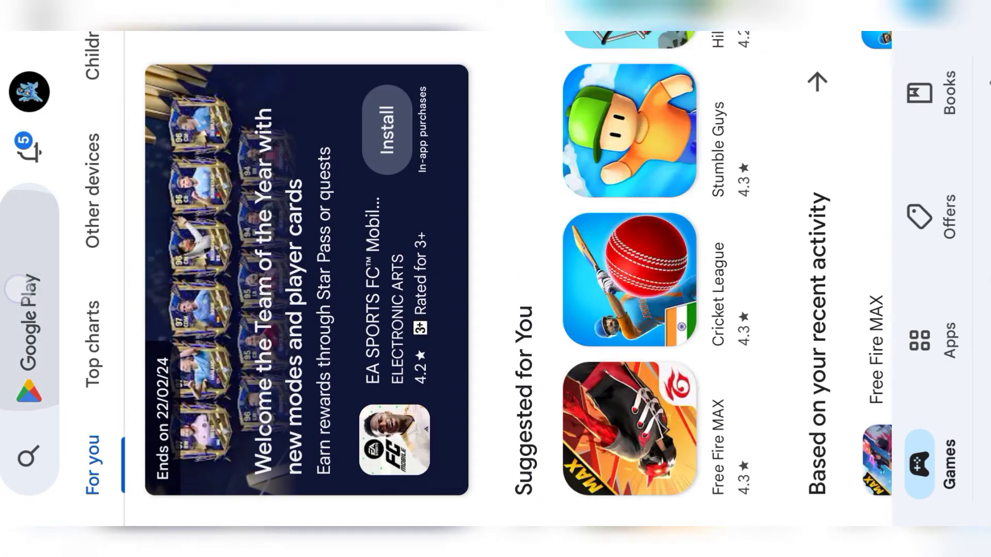
Search the Play Store for 'swa', open the Swayam app page and install it.
{"action": "left_click", "coordinate": [27, 457]}
{"action": "left_click", "coordinate": [792, 422]}
{"action": "left_click", "coordinate": [720, 447]}
{"action": "type", "text": "swa"}
{"action": "left_click", "coordinate": [792, 470]}
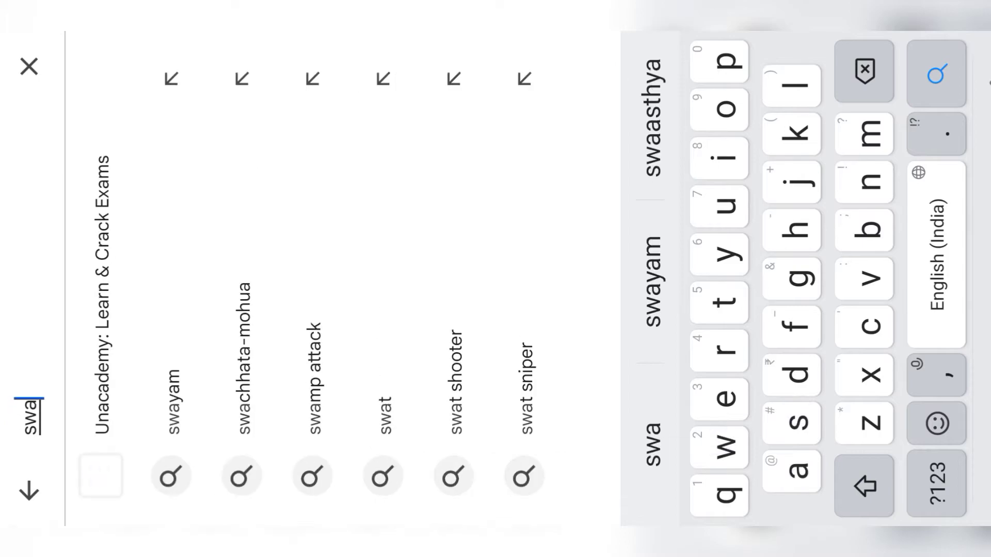
{"action": "left_click", "coordinate": [172, 403]}
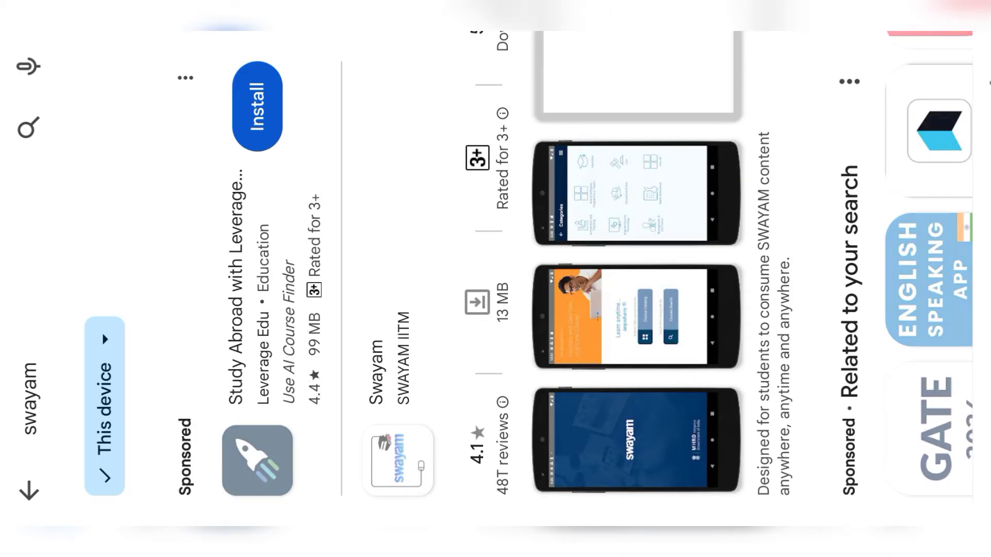
{"action": "left_click", "coordinate": [392, 233]}
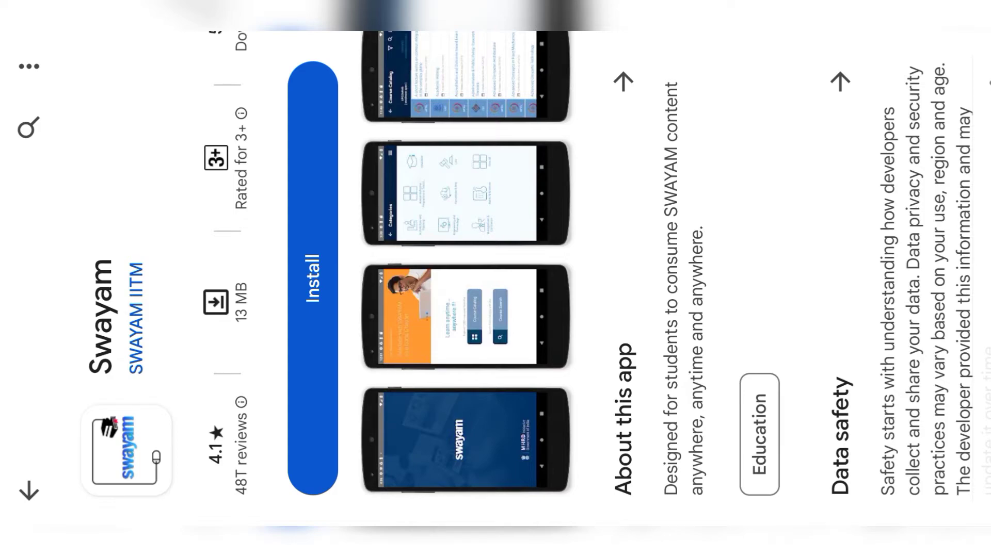
{"action": "left_click", "coordinate": [313, 277]}
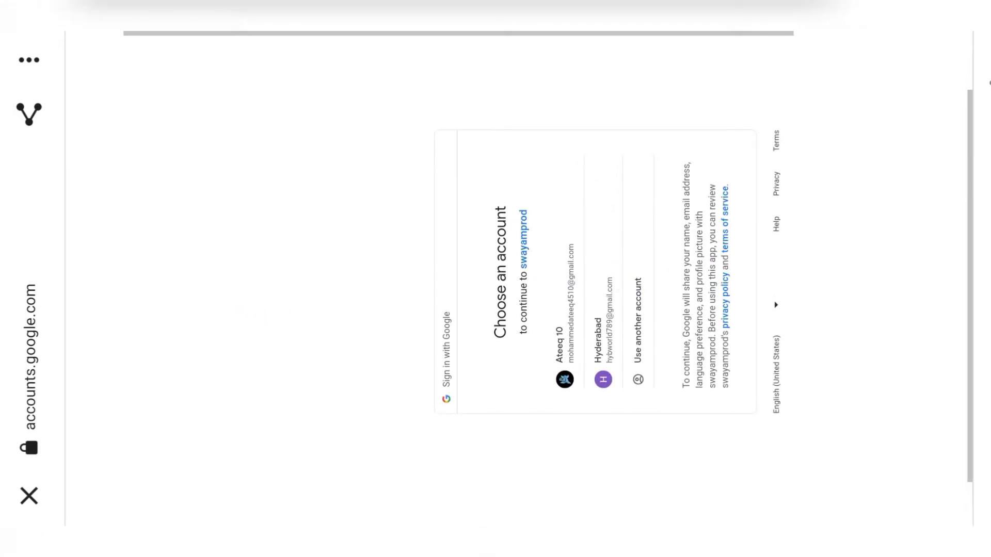
Sign in to Swayam with the first listed Google account.
{"action": "left_click", "coordinate": [565, 326]}
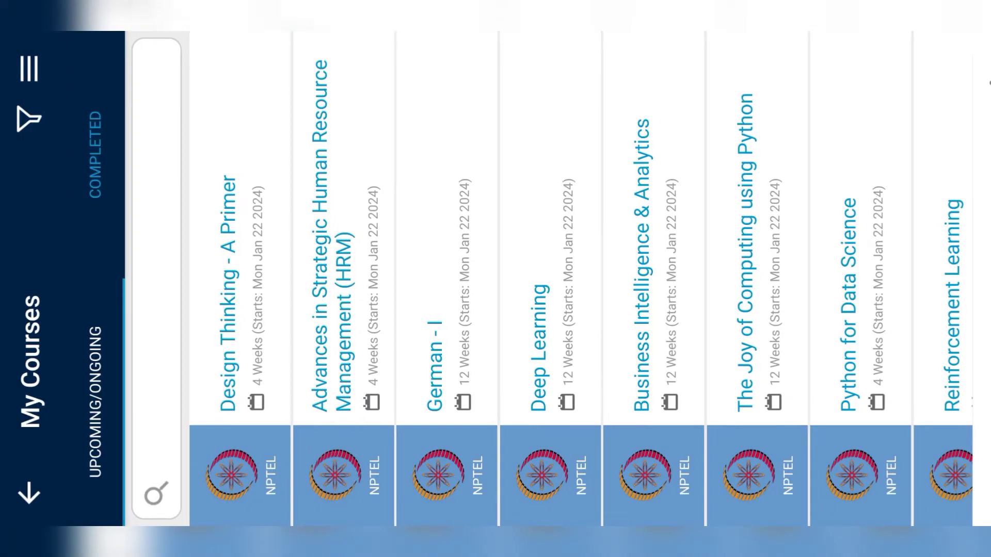
{"action": "left_click", "coordinate": [551, 255]}
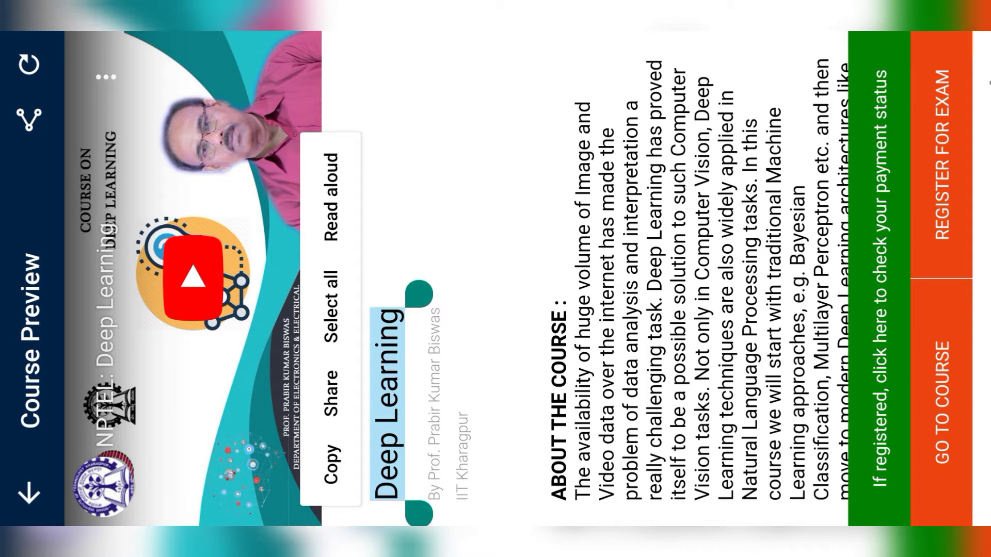
{"action": "left_click", "coordinate": [30, 493]}
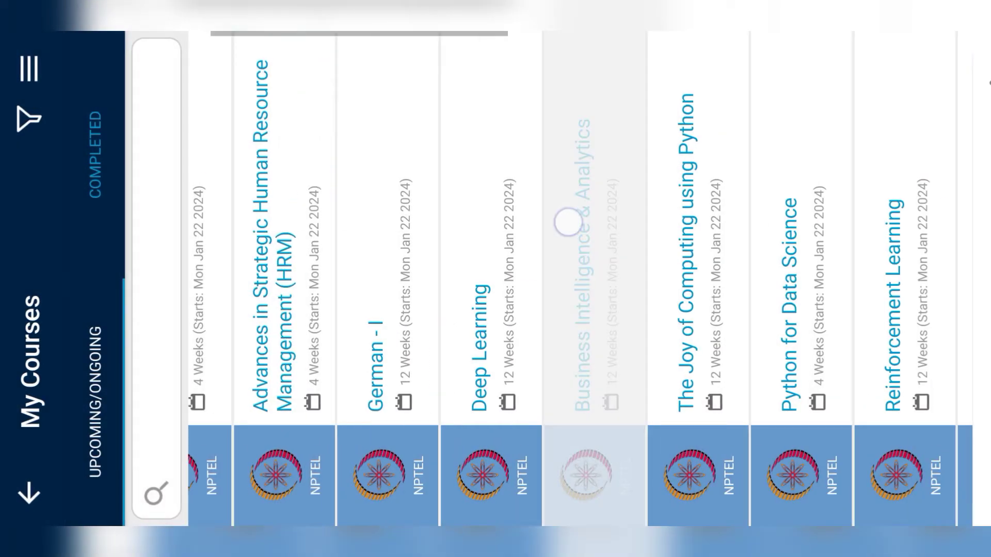
{"action": "scroll", "coordinate": [566, 224], "scroll_direction": "down", "scroll_amount": 5}
Open Introduction To Internet Of Things, check its payment status and dismiss the pending-payment notice.
{"action": "left_click", "coordinate": [593, 205]}
{"action": "scroll", "coordinate": [593, 205], "scroll_direction": "down", "scroll_amount": 3}
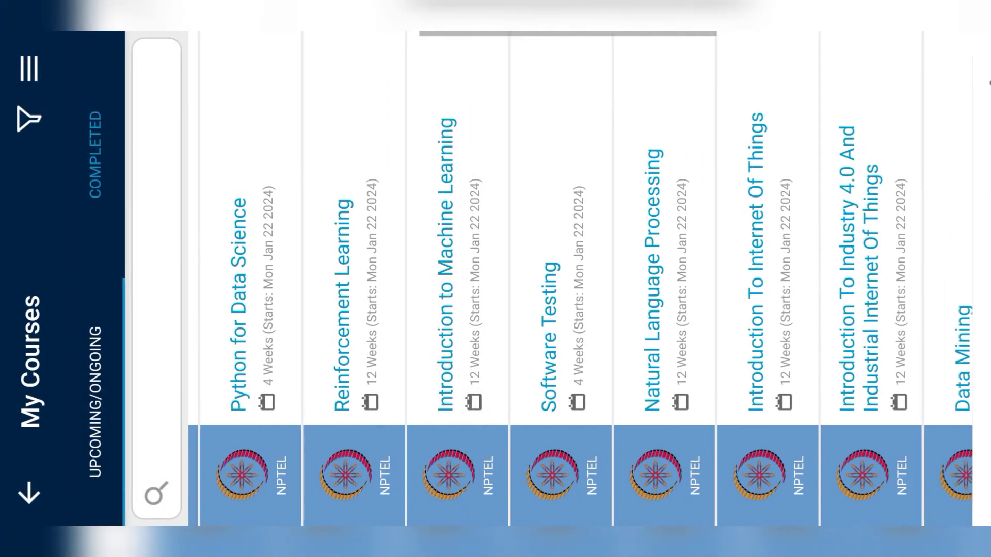
{"action": "scroll", "coordinate": [535, 162], "scroll_direction": "down", "scroll_amount": 4}
{"action": "left_click", "coordinate": [608, 217]}
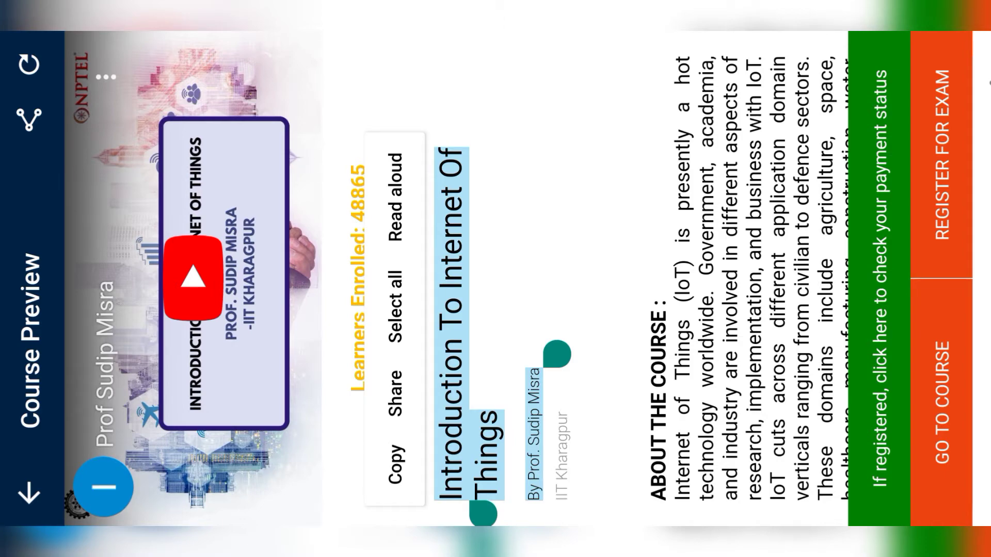
{"action": "left_click", "coordinate": [882, 279]}
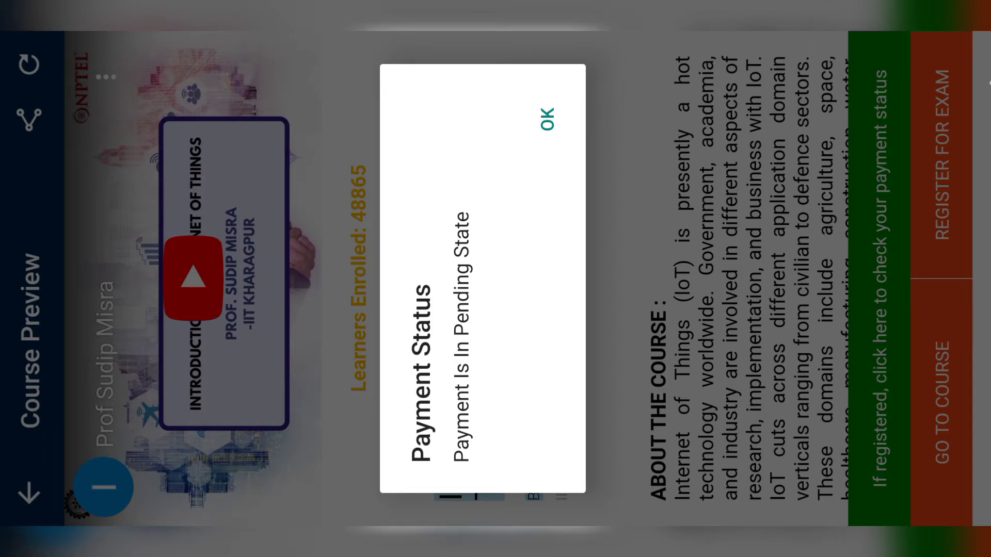
{"action": "left_click", "coordinate": [547, 118]}
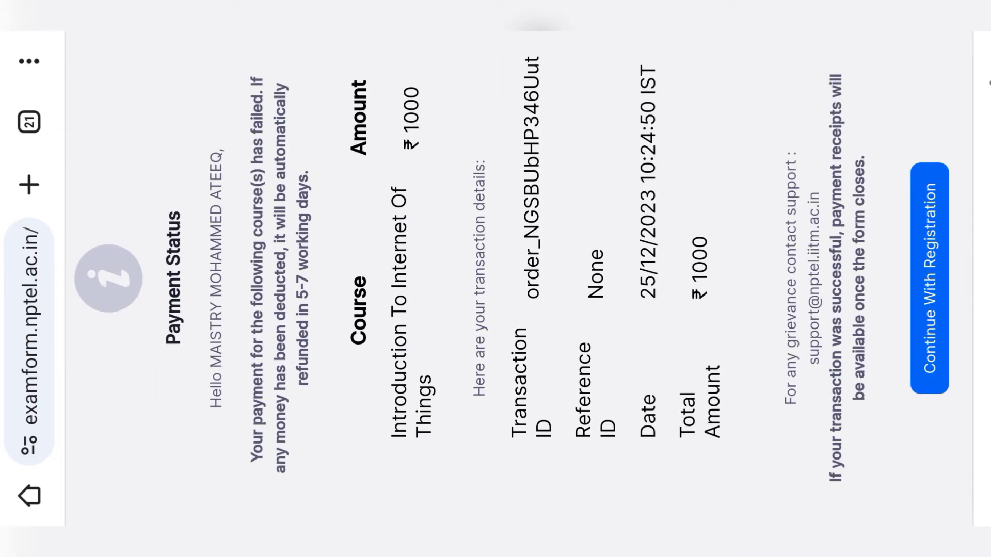
{"action": "scroll", "coordinate": [298, 123], "scroll_direction": "down", "scroll_amount": 1}
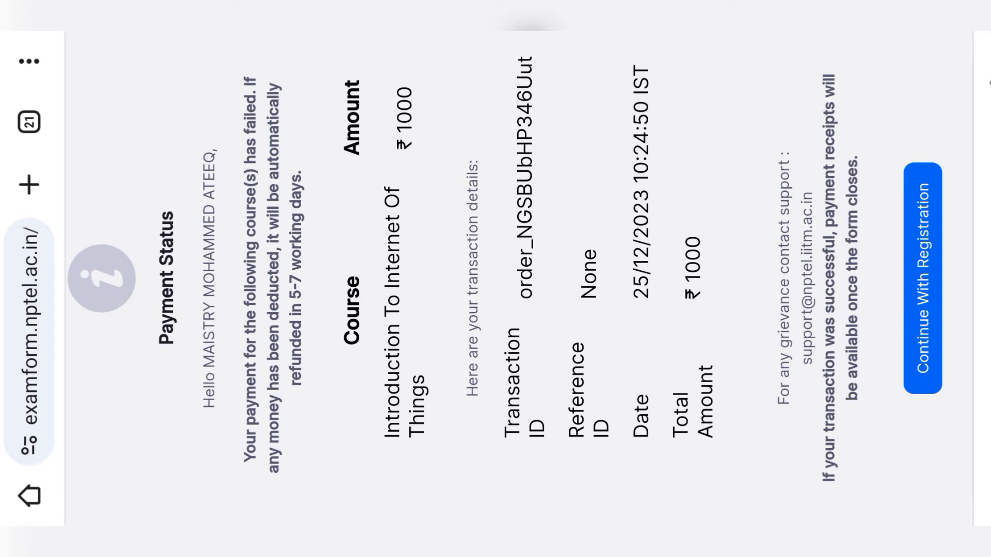
Continue with registration from the failed-payment status page.
{"action": "left_click", "coordinate": [923, 279]}
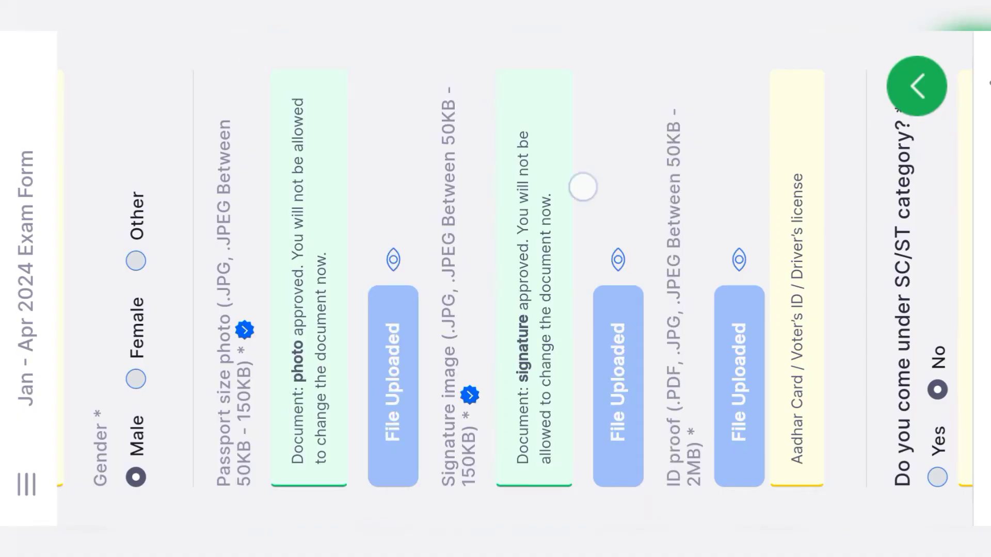
Tick the 'I hereby confirm' box on the Personal Info form and save.
{"action": "left_click_drag", "start_coordinate": [581, 187], "coordinate": [500, 167]}
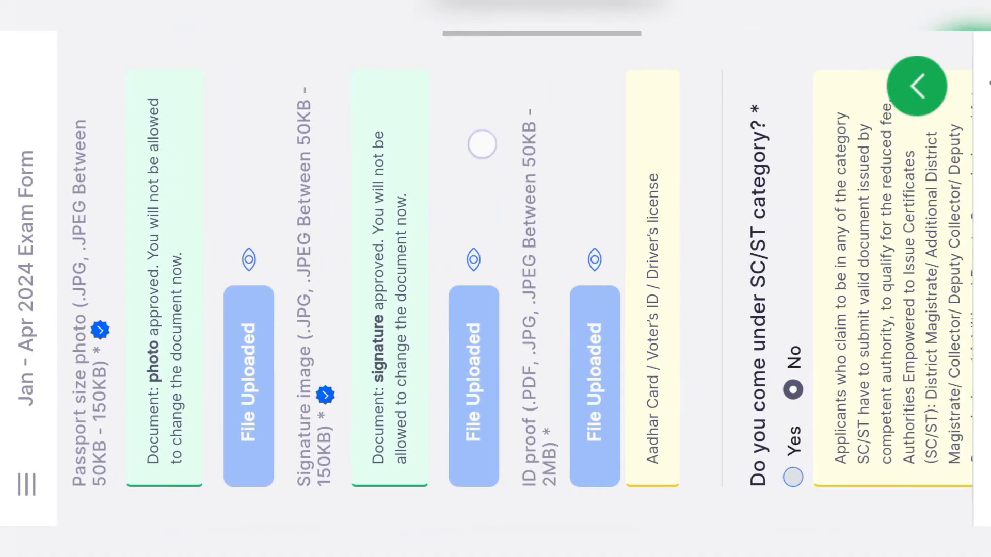
{"action": "left_click_drag", "start_coordinate": [786, 169], "coordinate": [527, 170]}
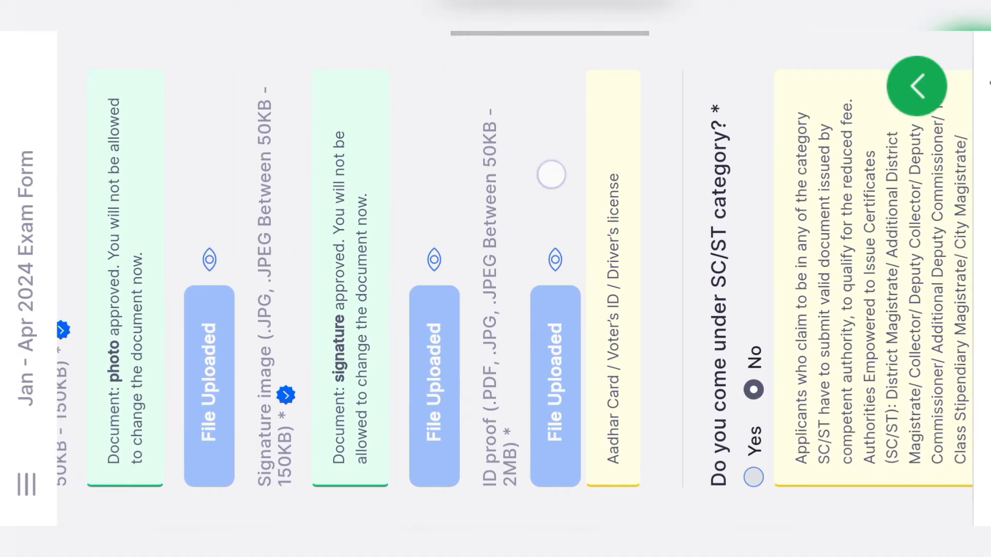
{"action": "left_click_drag", "start_coordinate": [775, 171], "coordinate": [527, 170]}
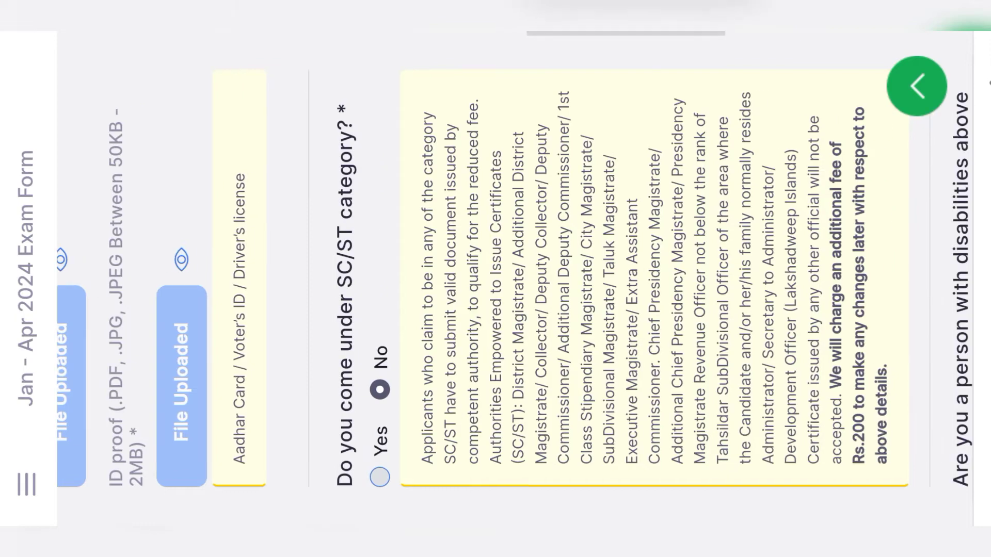
{"action": "left_click_drag", "start_coordinate": [697, 178], "coordinate": [488, 181]}
{"action": "left_click_drag", "start_coordinate": [775, 171], "coordinate": [465, 166]}
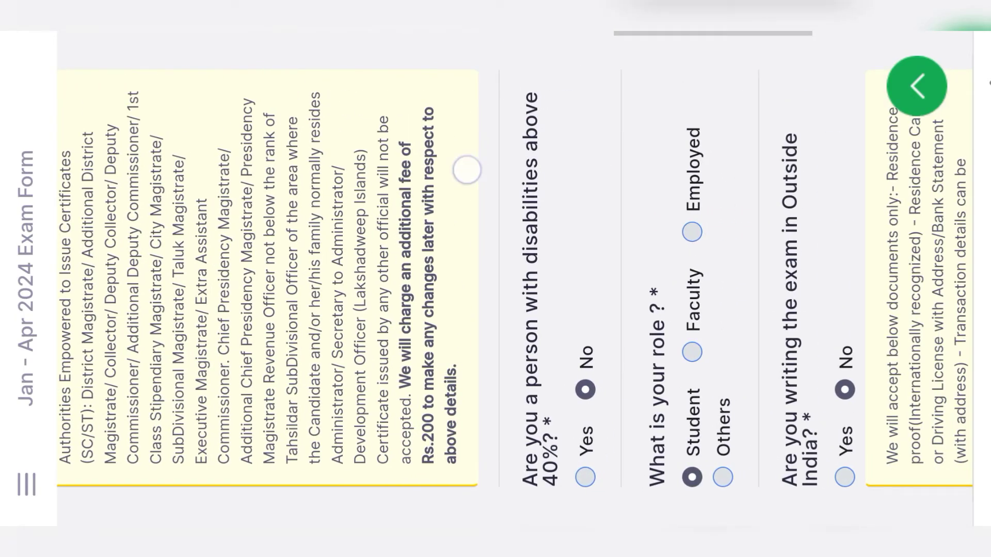
{"action": "left_click_drag", "start_coordinate": [619, 155], "coordinate": [346, 118]}
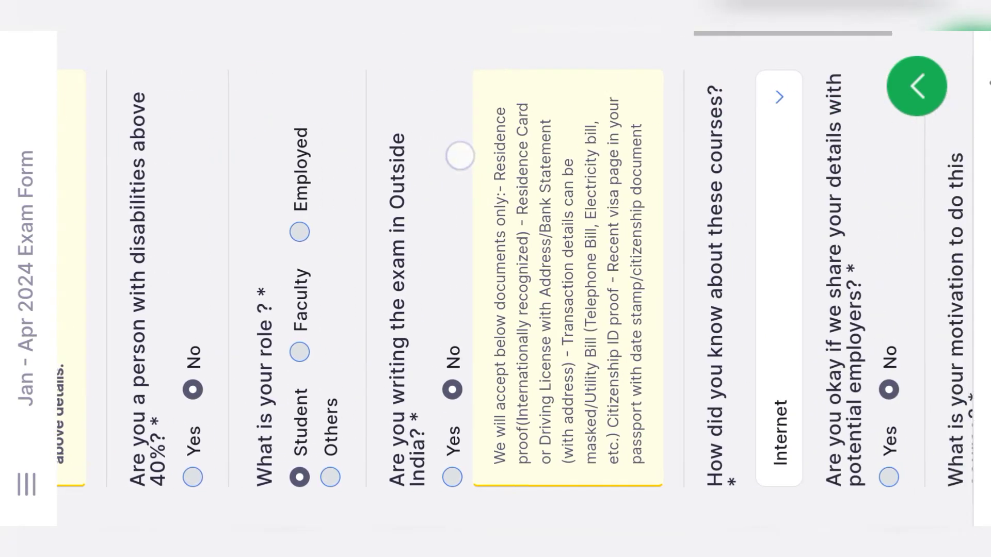
{"action": "left_click_drag", "start_coordinate": [588, 124], "coordinate": [402, 128]}
{"action": "mouse_move", "coordinate": [697, 155]}
{"action": "left_mouse_down"}
{"action": "mouse_move", "coordinate": [542, 156]}
{"action": "mouse_move", "coordinate": [434, 171]}
{"action": "left_mouse_up"}
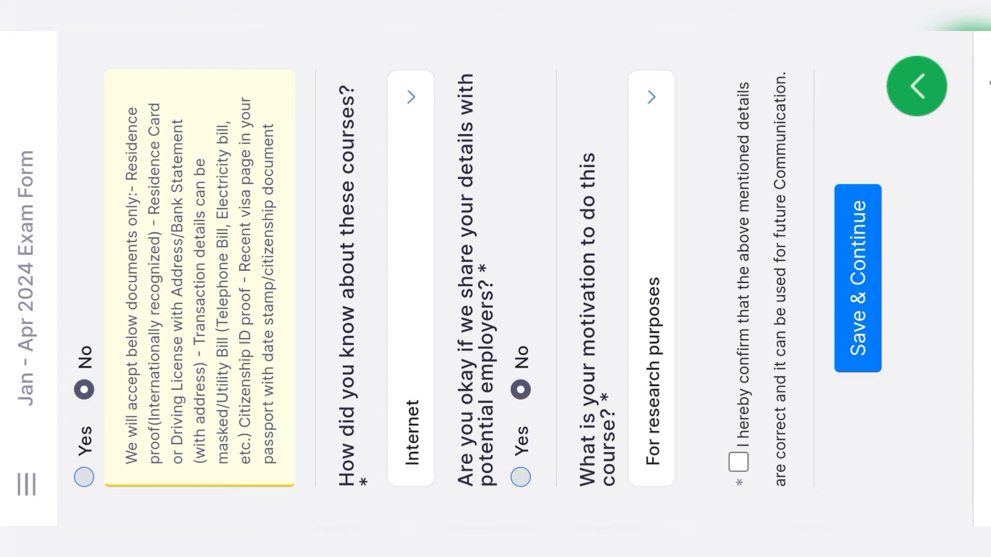
{"action": "left_click", "coordinate": [738, 463]}
{"action": "left_click", "coordinate": [857, 279]}
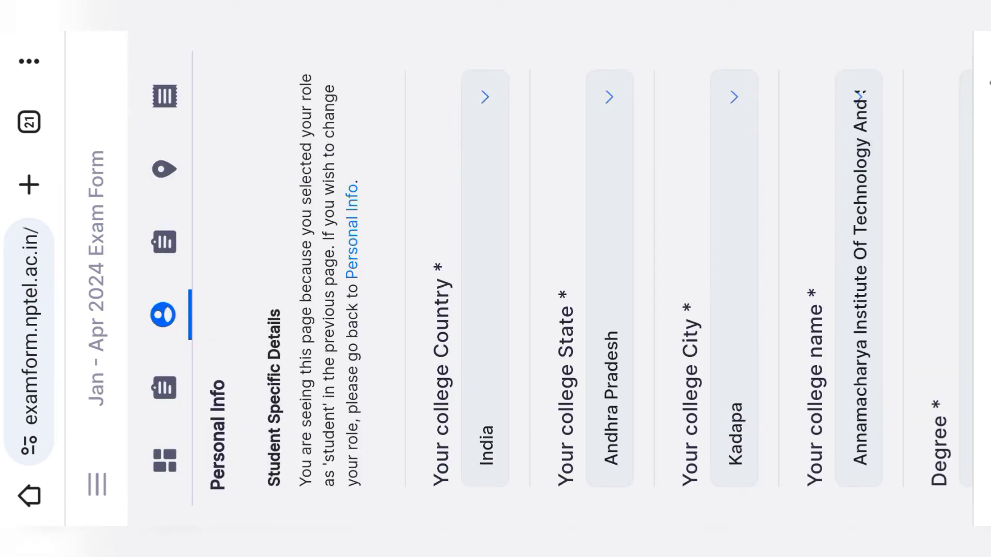
{"action": "scroll", "coordinate": [464, 209], "scroll_direction": "right", "scroll_amount": 5}
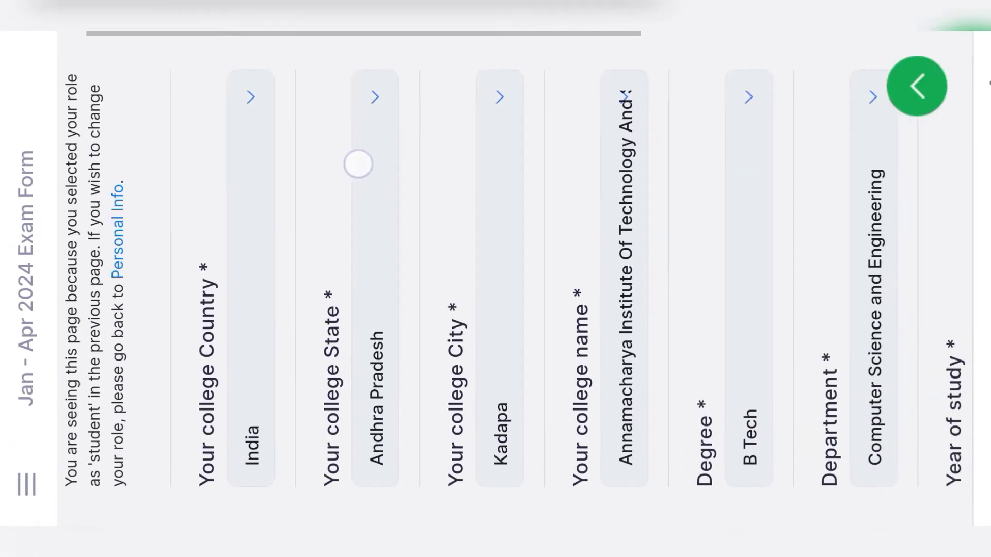
{"action": "scroll", "coordinate": [440, 206], "scroll_direction": "right", "scroll_amount": 3}
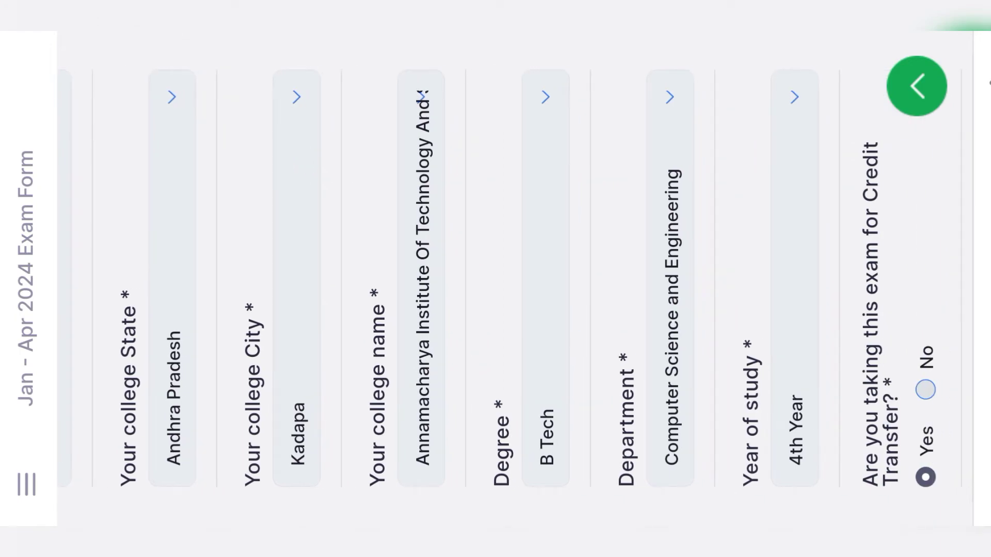
{"action": "scroll", "coordinate": [542, 207], "scroll_direction": "left", "scroll_amount": 5}
{"action": "scroll", "coordinate": [701, 205], "scroll_direction": "left", "scroll_amount": 3}
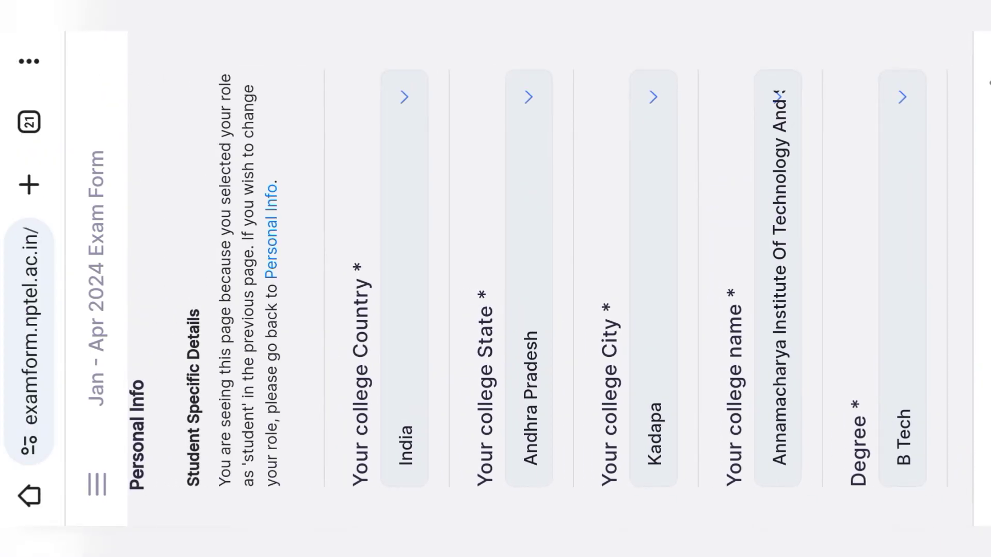
{"action": "scroll", "coordinate": [446, 178], "scroll_direction": "right", "scroll_amount": 5}
{"action": "scroll", "coordinate": [509, 194], "scroll_direction": "right", "scroll_amount": 4}
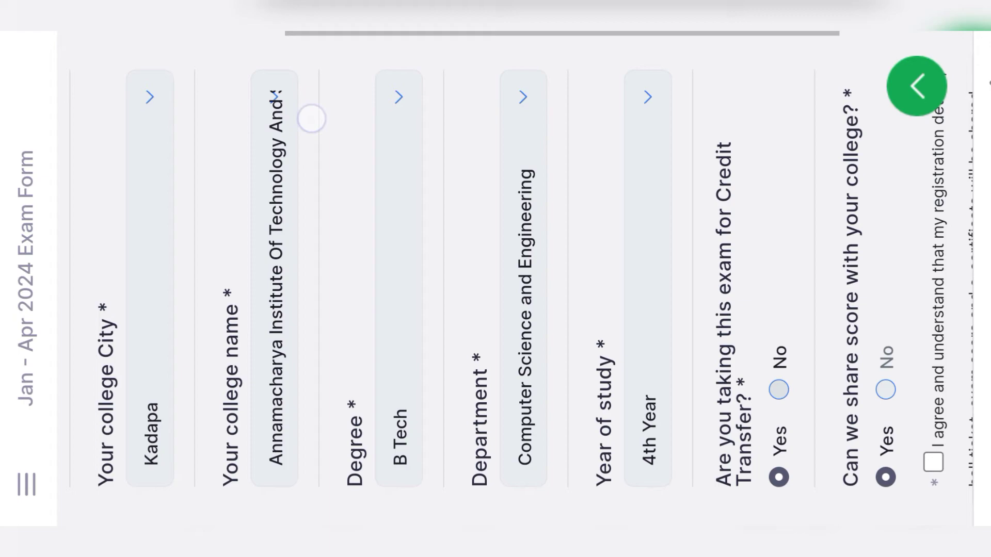
{"action": "scroll", "coordinate": [312, 118], "scroll_direction": "right", "scroll_amount": 1}
{"action": "scroll", "coordinate": [361, 140], "scroll_direction": "right", "scroll_amount": 5}
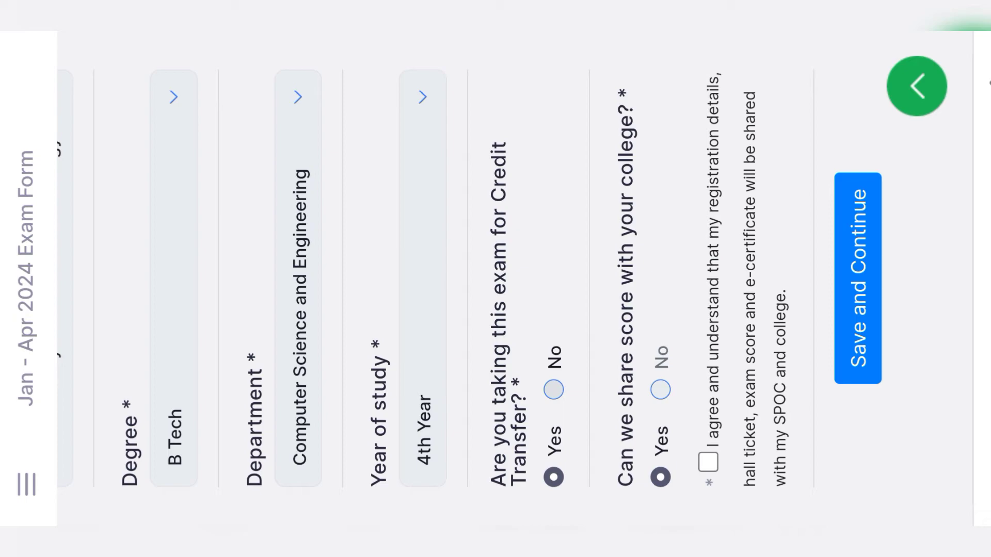
Tick 'I agree and understand' and save the Student Specific Details.
{"action": "left_click", "coordinate": [708, 463]}
{"action": "left_click", "coordinate": [857, 277]}
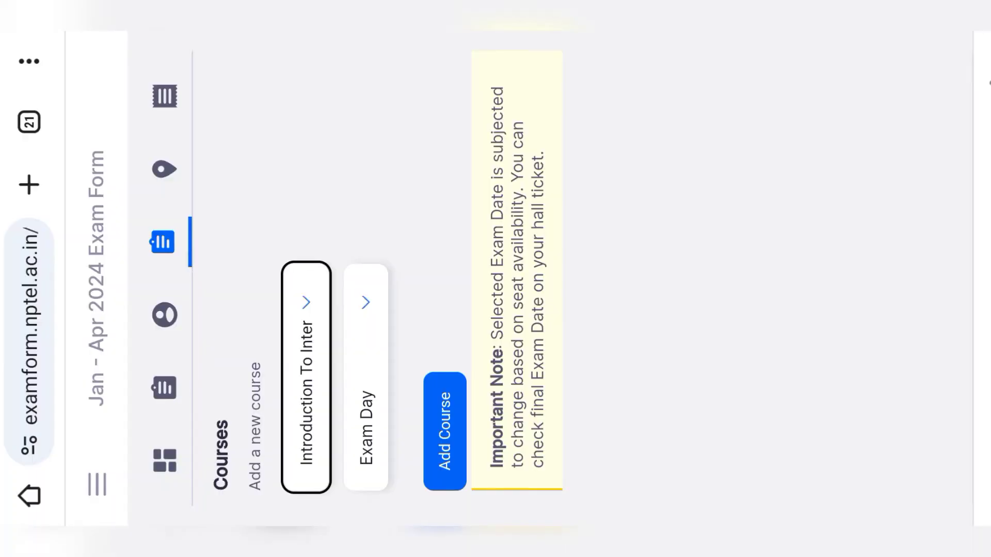
Choose 2024-04-21 as the Introduction To Internet Of Things exam day and add the course.
{"action": "left_click", "coordinate": [366, 380]}
{"action": "left_click", "coordinate": [482, 288]}
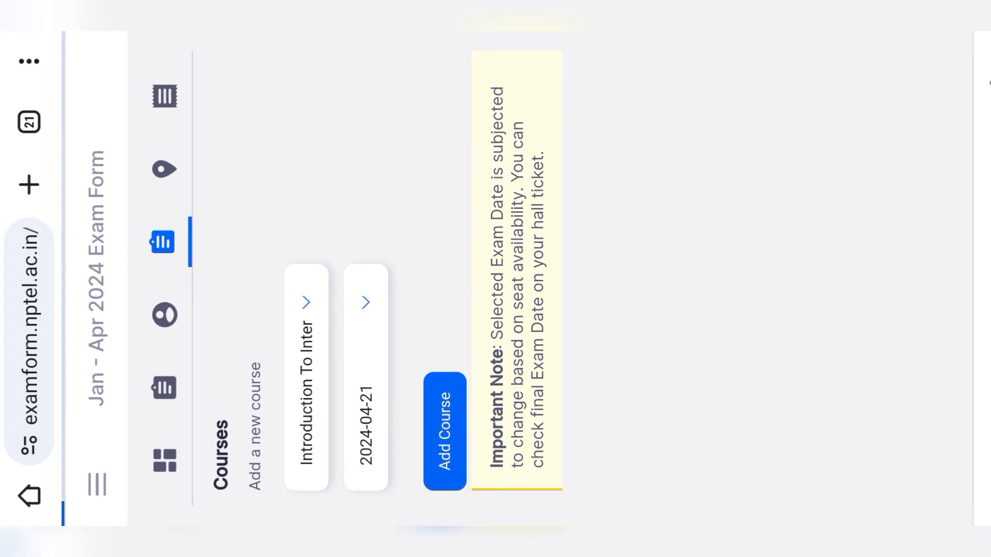
{"action": "left_click", "coordinate": [444, 431]}
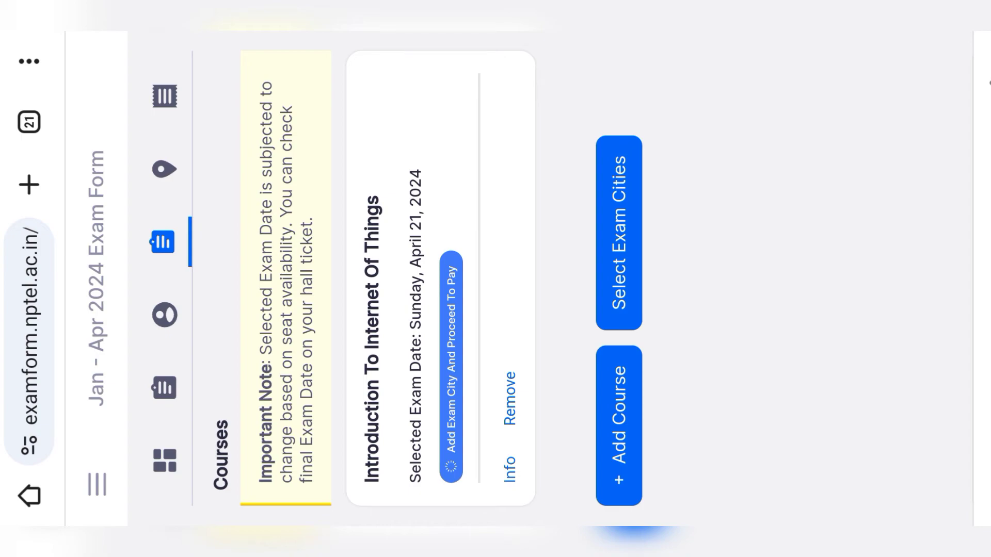
Open the exam city selection and set the second preference to Proddatur.
{"action": "left_click", "coordinate": [625, 215]}
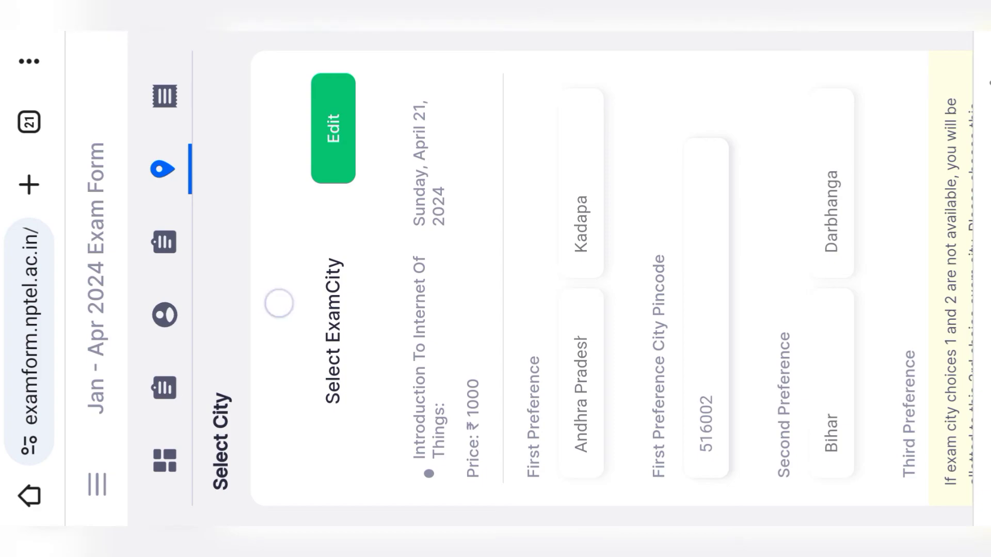
{"action": "left_click_drag", "start_coordinate": [279, 304], "coordinate": [123, 287]}
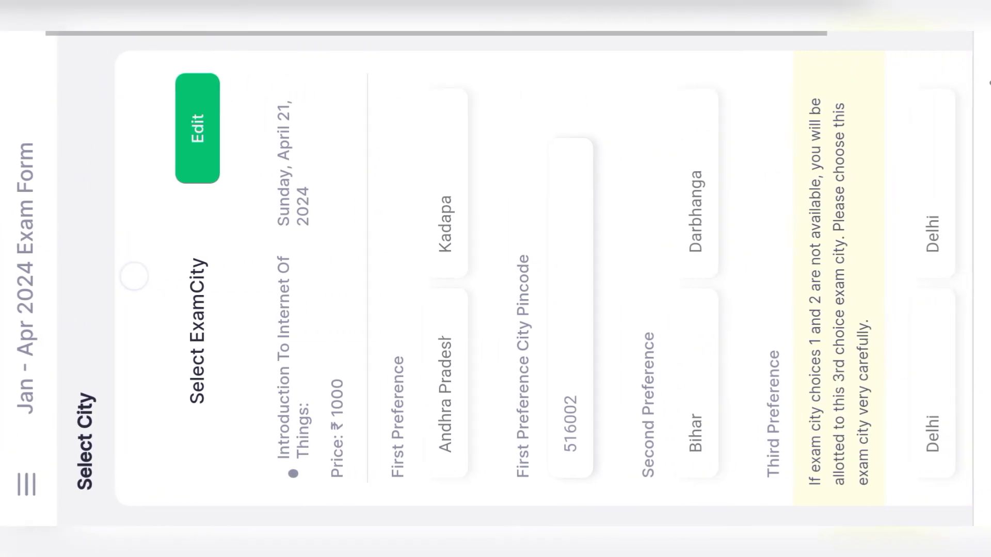
{"action": "left_click_drag", "start_coordinate": [309, 267], "coordinate": [140, 263]}
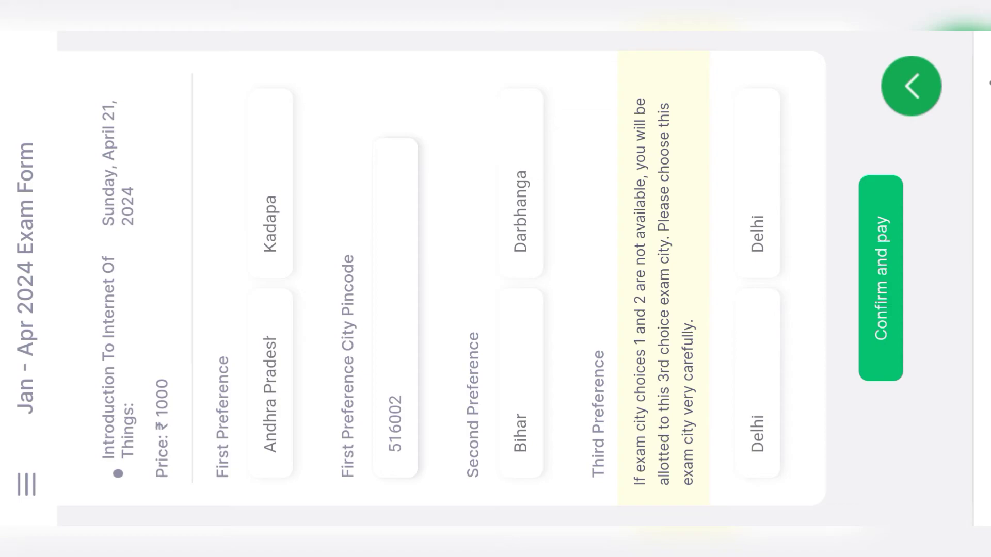
{"action": "left_click_drag", "start_coordinate": [464, 279], "coordinate": [666, 278]}
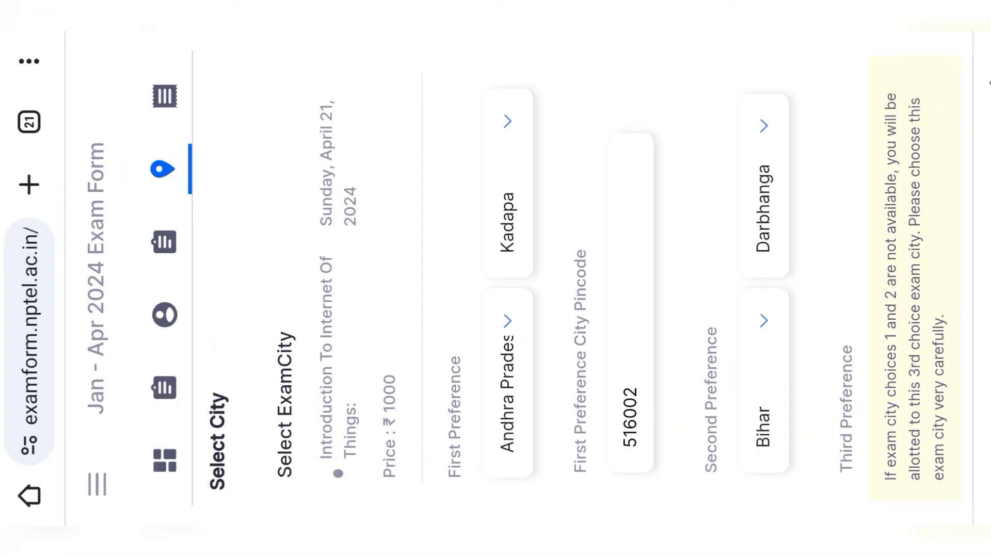
{"action": "scroll", "coordinate": [495, 279], "scroll_direction": "down", "scroll_amount": 2}
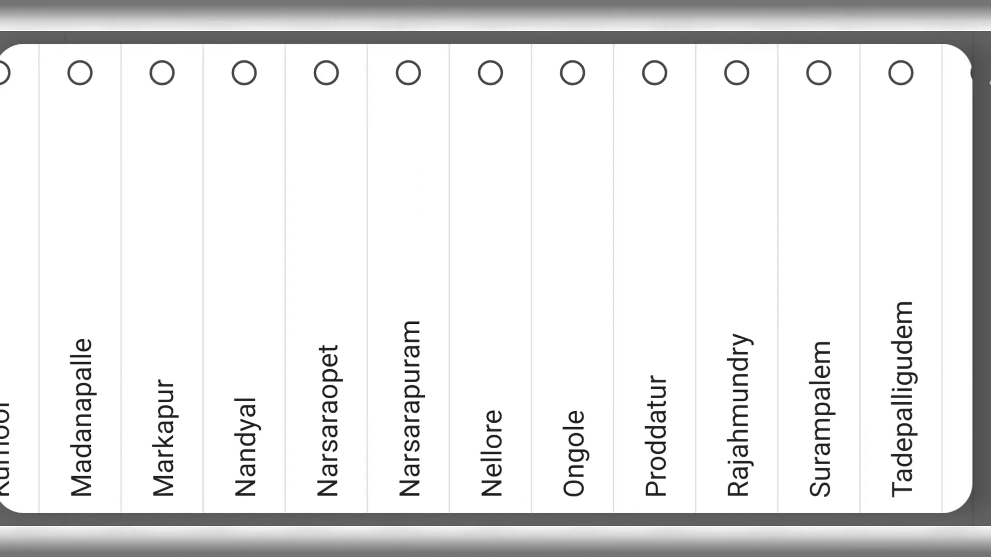
{"action": "left_click", "coordinate": [655, 310]}
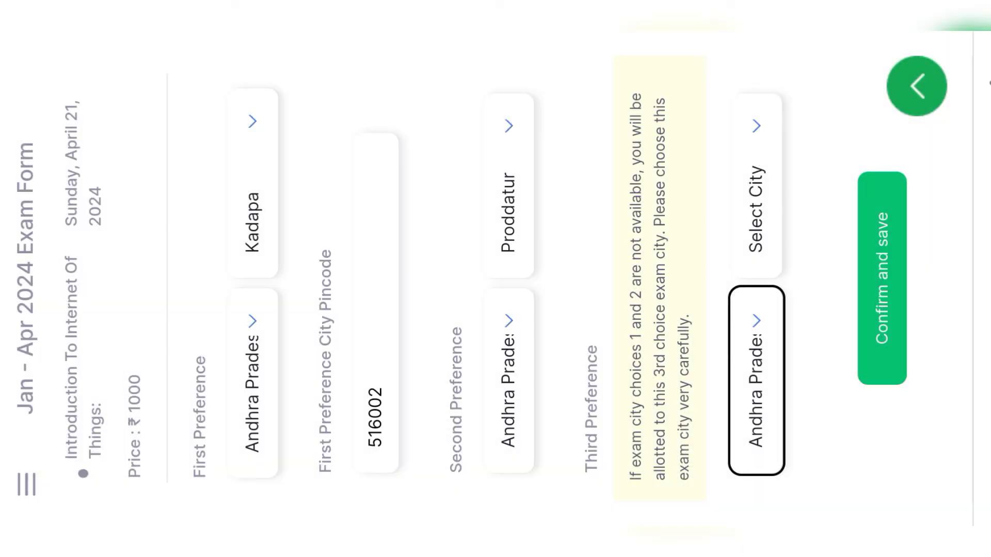
Set the third preference city to Kadapa and save the city preferences.
{"action": "left_click", "coordinate": [758, 185]}
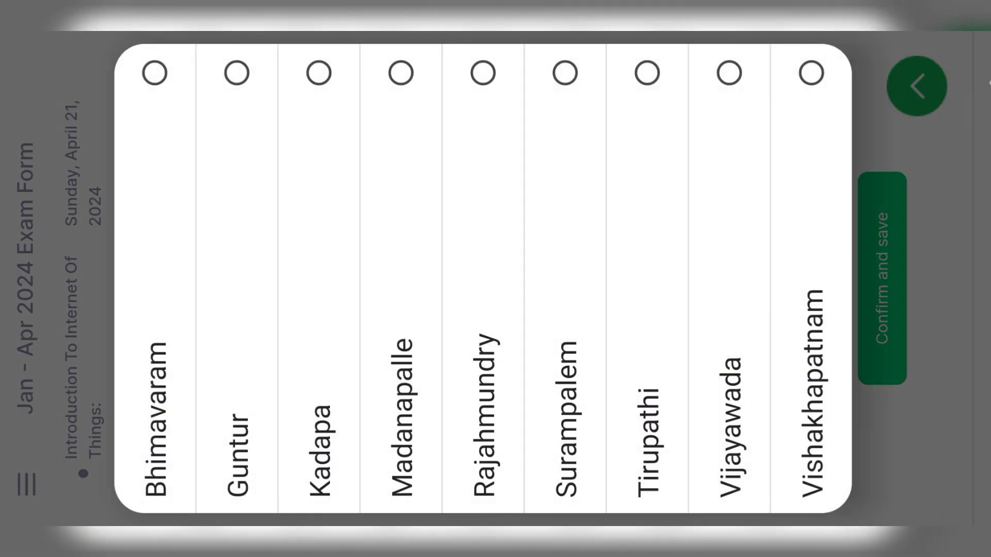
{"action": "left_click", "coordinate": [306, 274]}
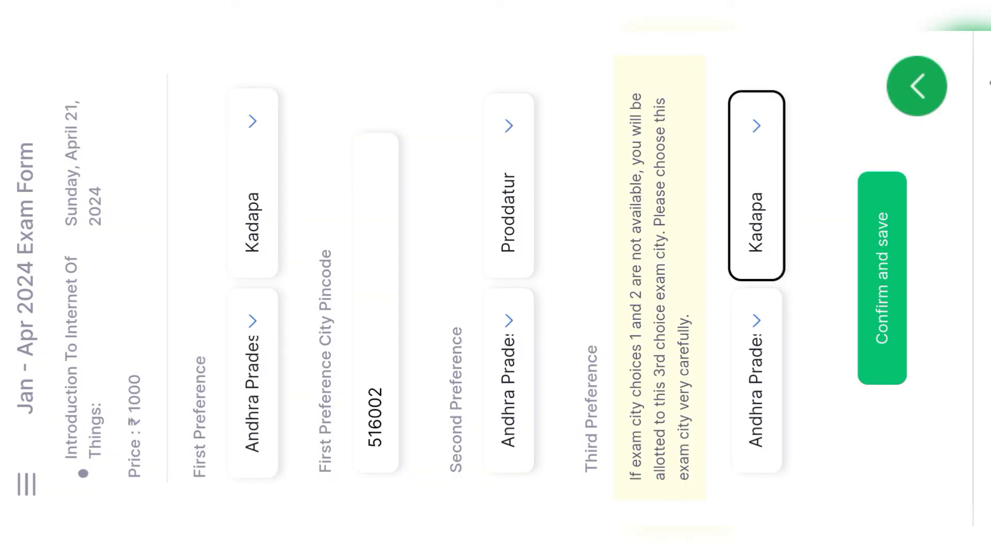
{"action": "left_click_drag", "start_coordinate": [666, 275], "coordinate": [922, 275]}
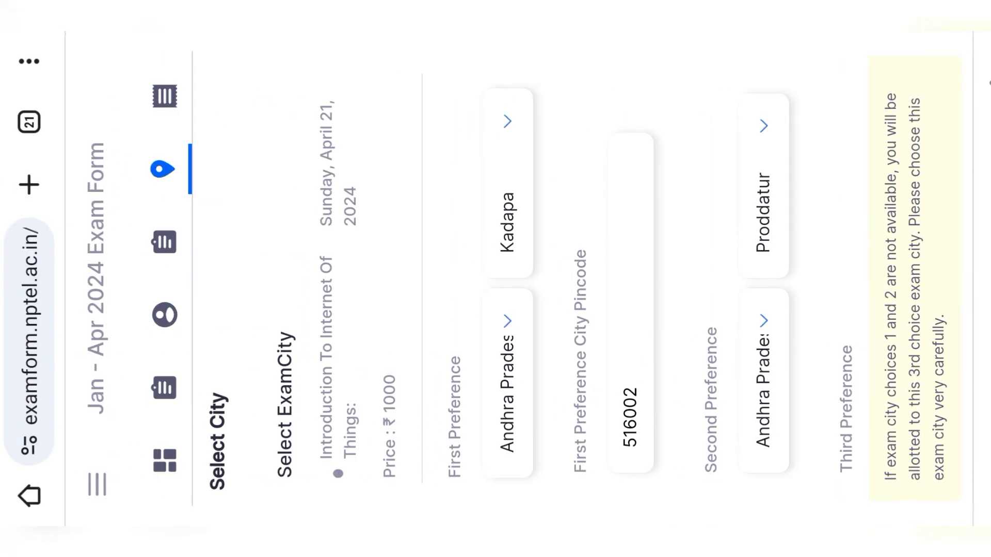
{"action": "mouse_move", "coordinate": [813, 275]}
{"action": "left_mouse_down"}
{"action": "mouse_move", "coordinate": [511, 276]}
{"action": "mouse_move", "coordinate": [526, 275]}
{"action": "left_mouse_up"}
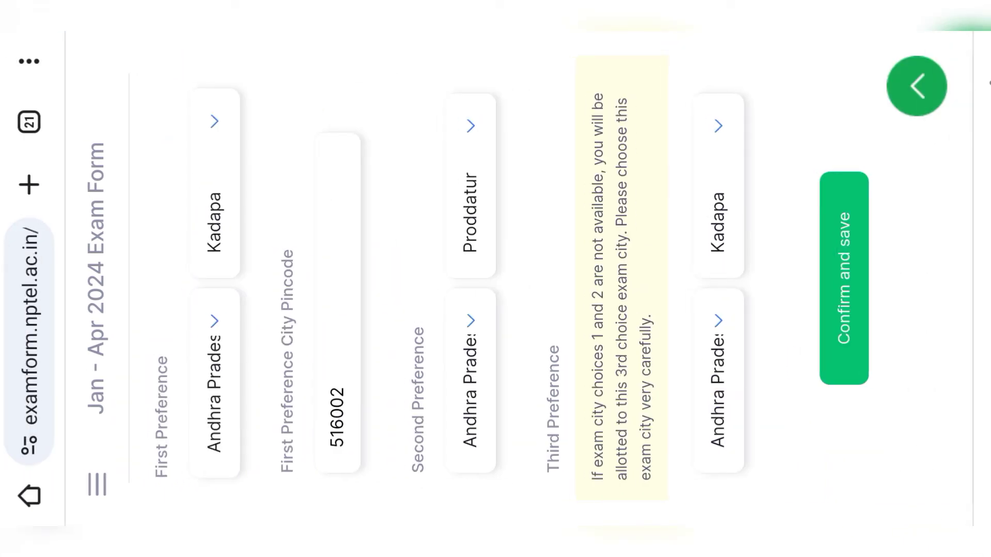
{"action": "left_click", "coordinate": [844, 279]}
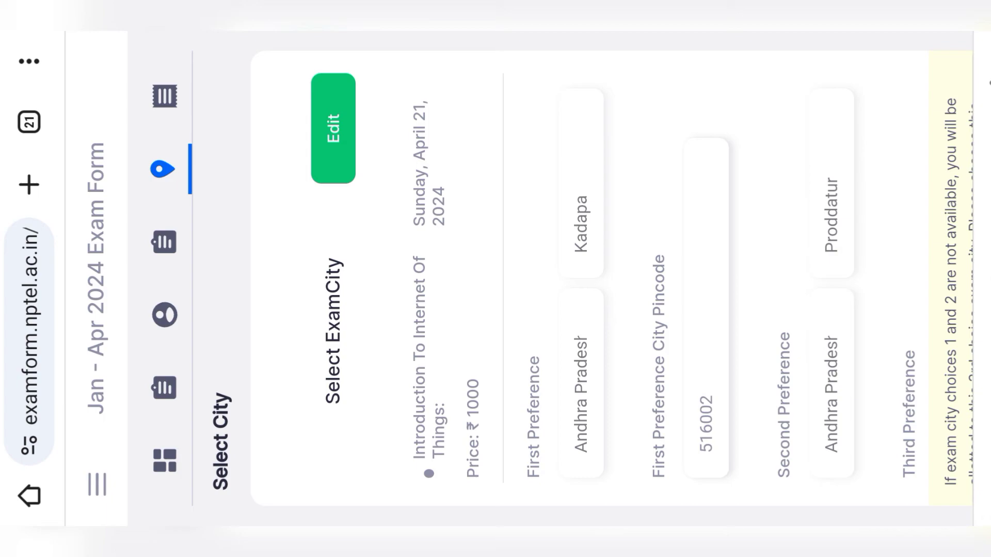
Agree to all terms, select Pay through RazorPay and continue to the ₹1,000 payment.
{"action": "left_click_drag", "start_coordinate": [813, 275], "coordinate": [518, 274]}
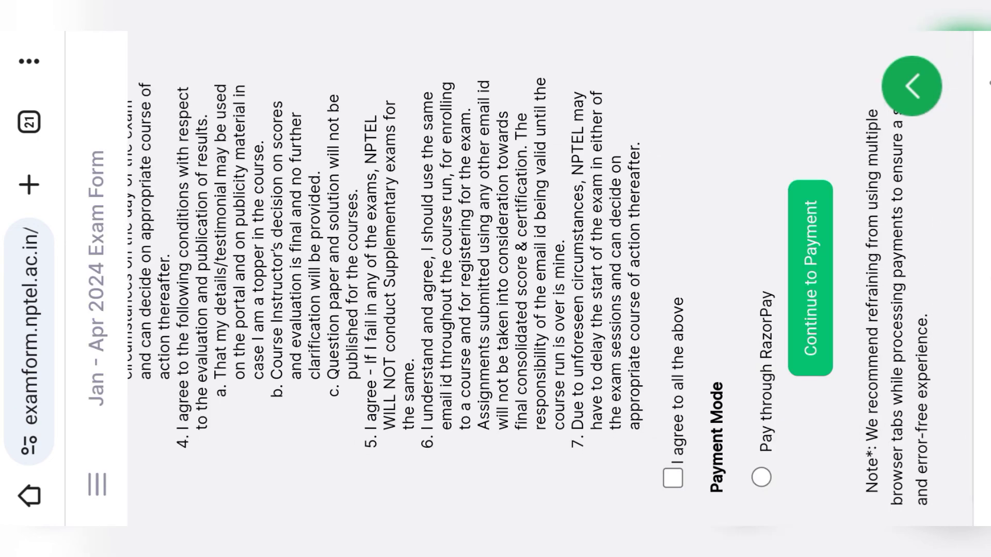
{"action": "left_click", "coordinate": [673, 477]}
{"action": "left_click", "coordinate": [762, 475]}
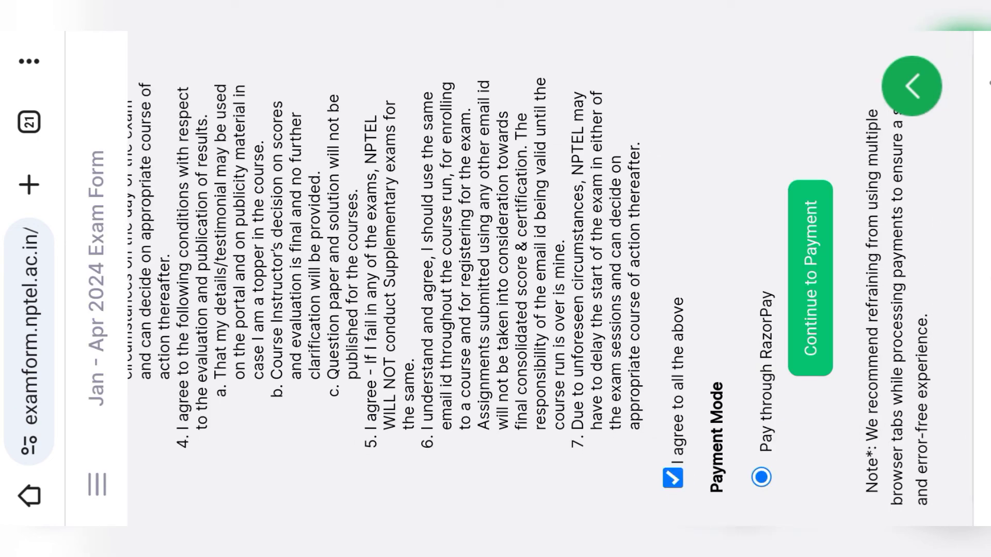
{"action": "left_click", "coordinate": [811, 279]}
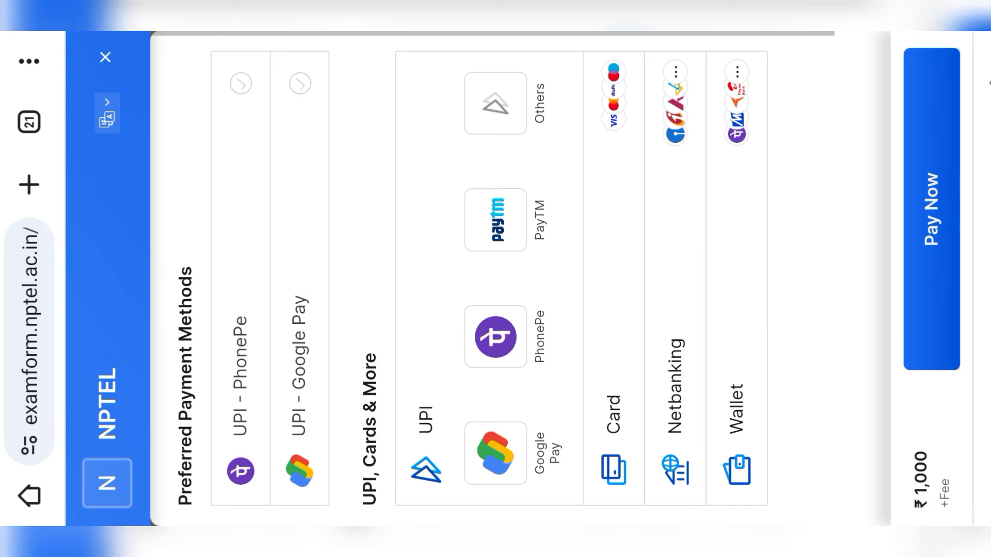
Pay the ₹1000 fee with PhonePe and return to the Exam Dashboard.
{"action": "left_click", "coordinate": [495, 337]}
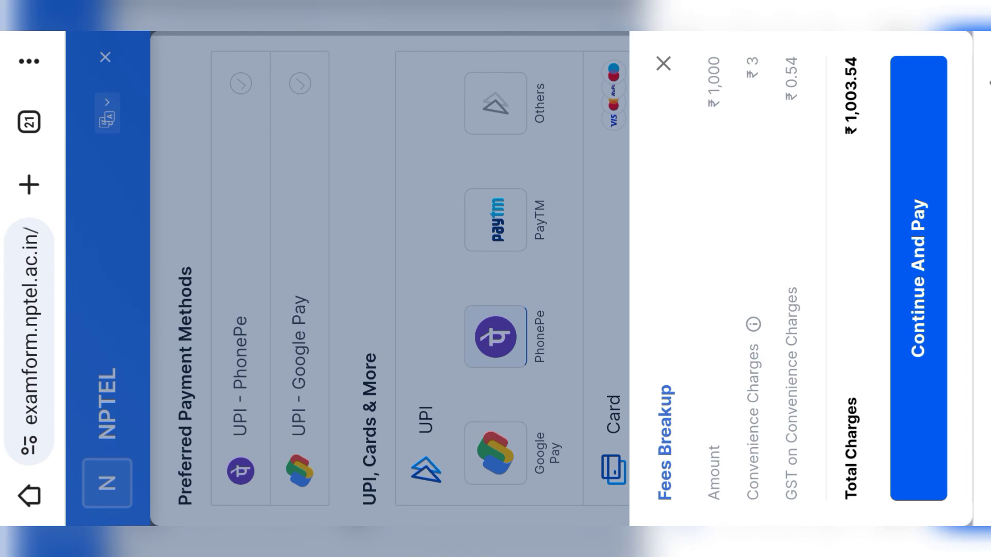
{"action": "left_click", "coordinate": [924, 165]}
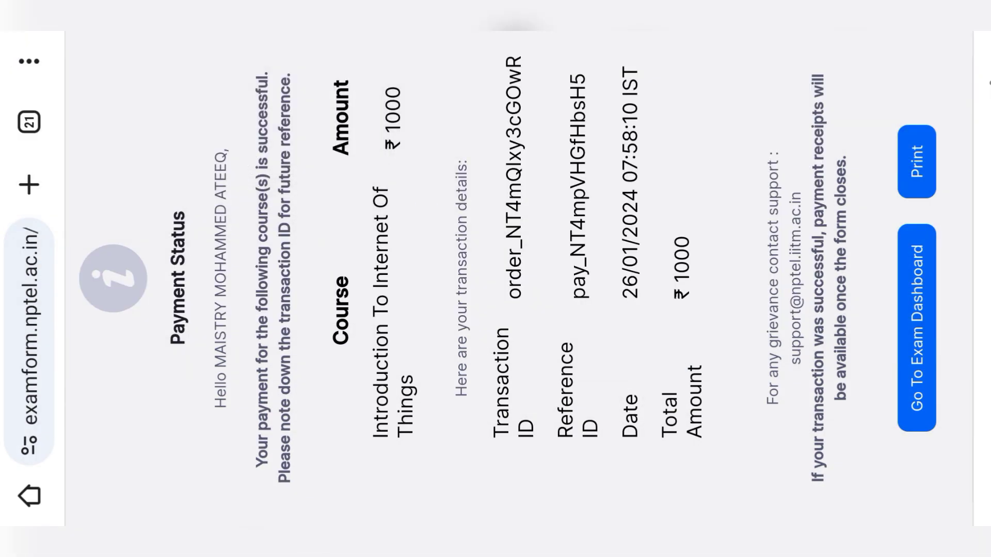
{"action": "left_click", "coordinate": [917, 328]}
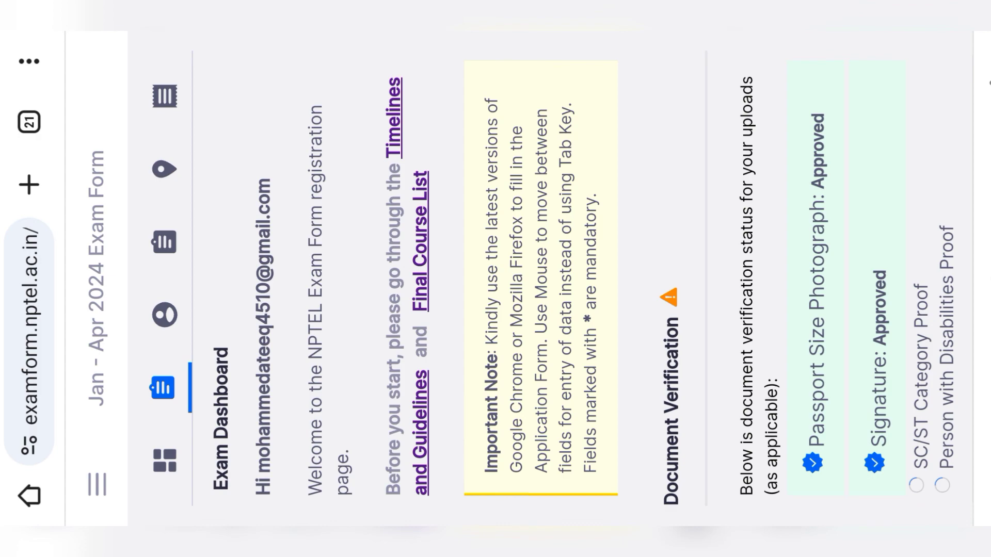
{"action": "scroll", "coordinate": [658, 279], "scroll_direction": "down", "scroll_amount": 8}
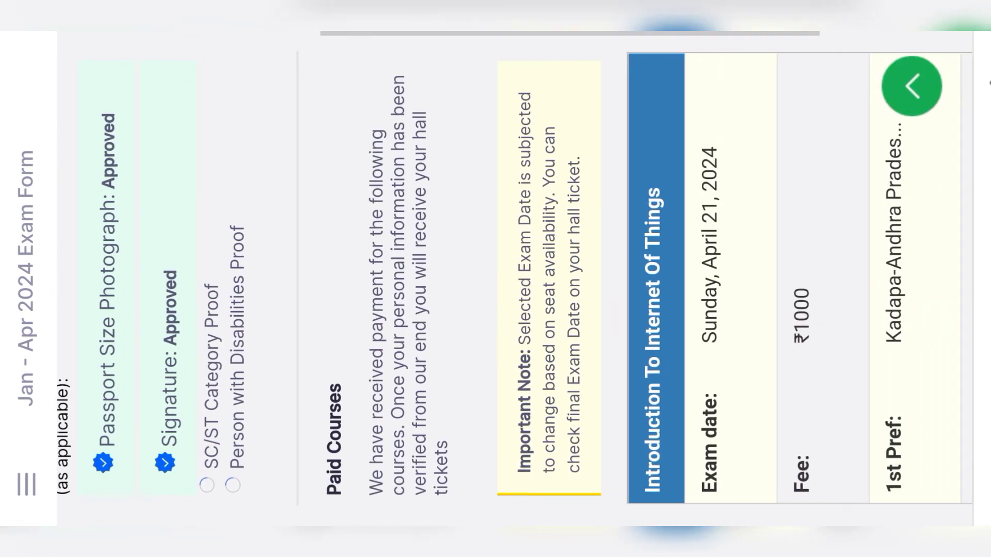
{"action": "scroll", "coordinate": [658, 279], "scroll_direction": "up", "scroll_amount": 8}
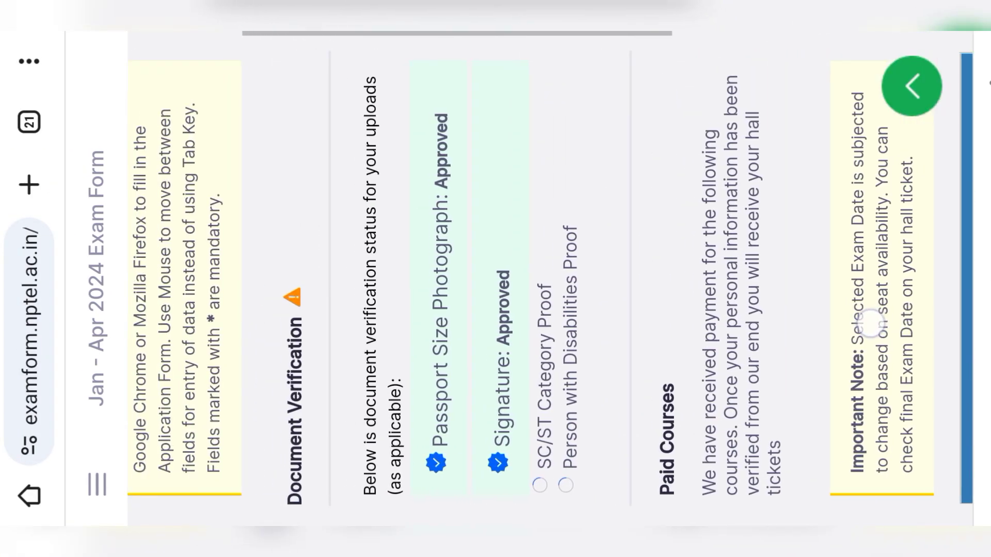
{"action": "scroll", "coordinate": [872, 321], "scroll_direction": "down", "scroll_amount": 1}
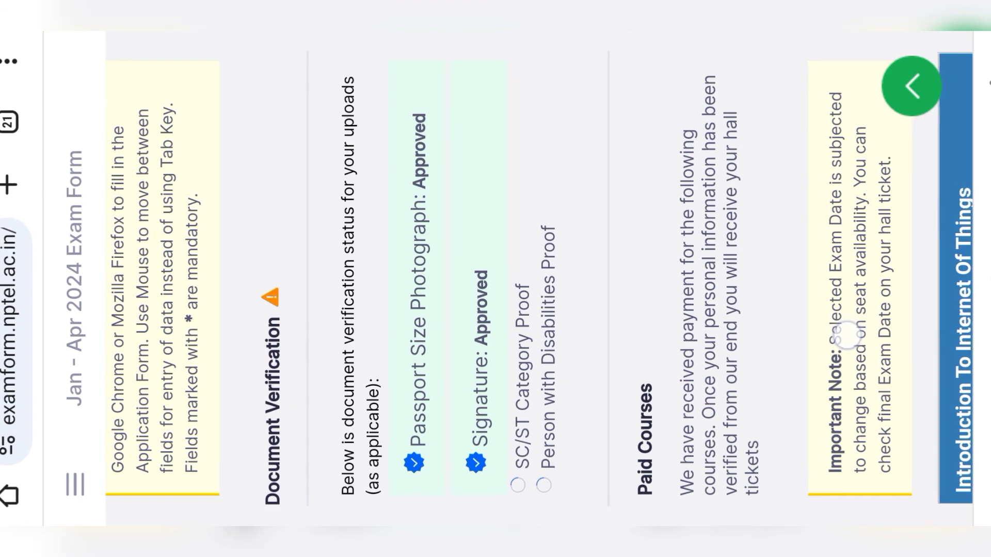
{"action": "scroll", "coordinate": [846, 335], "scroll_direction": "down", "scroll_amount": 2}
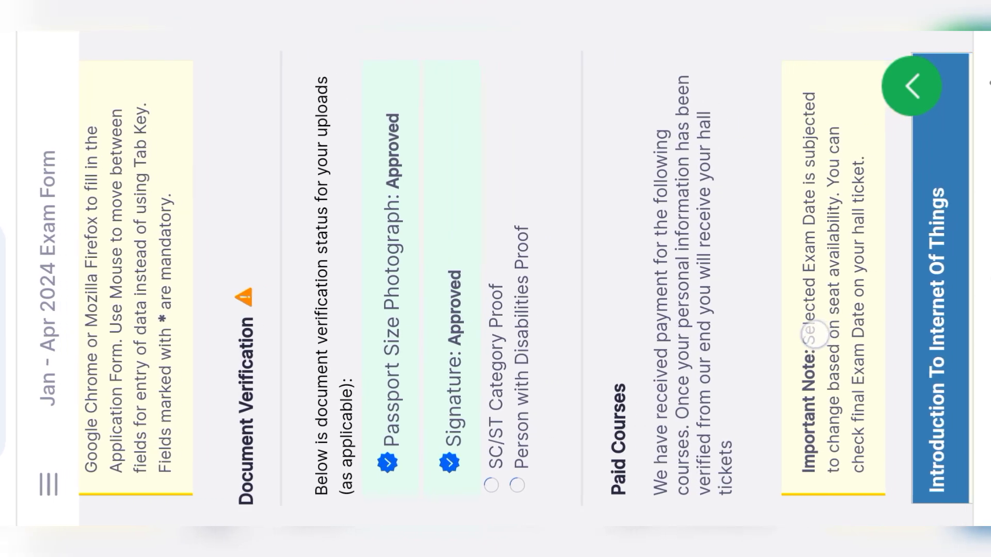
{"action": "scroll", "coordinate": [813, 335], "scroll_direction": "down", "scroll_amount": 3}
{"action": "scroll", "coordinate": [814, 334], "scroll_direction": "down", "scroll_amount": 5}
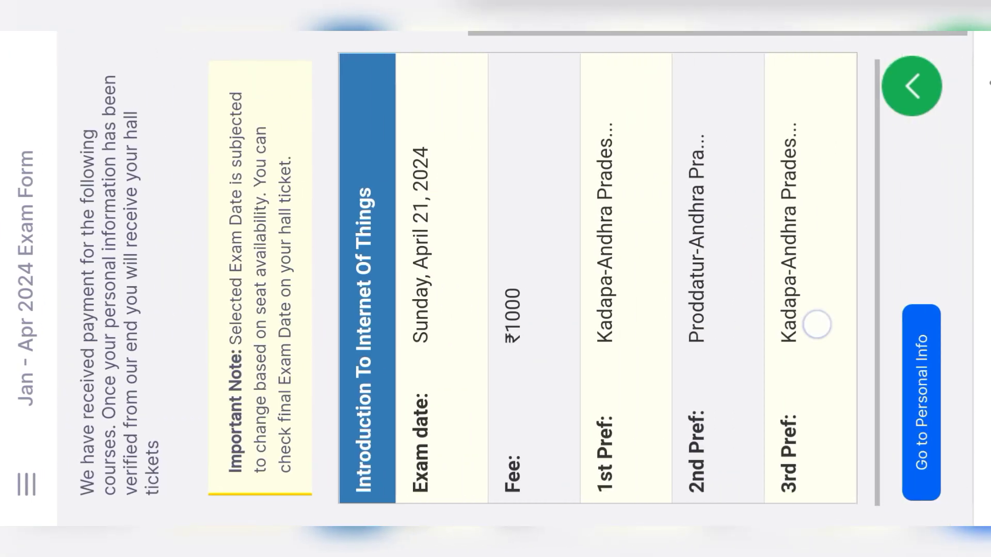
{"action": "scroll", "coordinate": [817, 325], "scroll_direction": "down", "scroll_amount": 1}
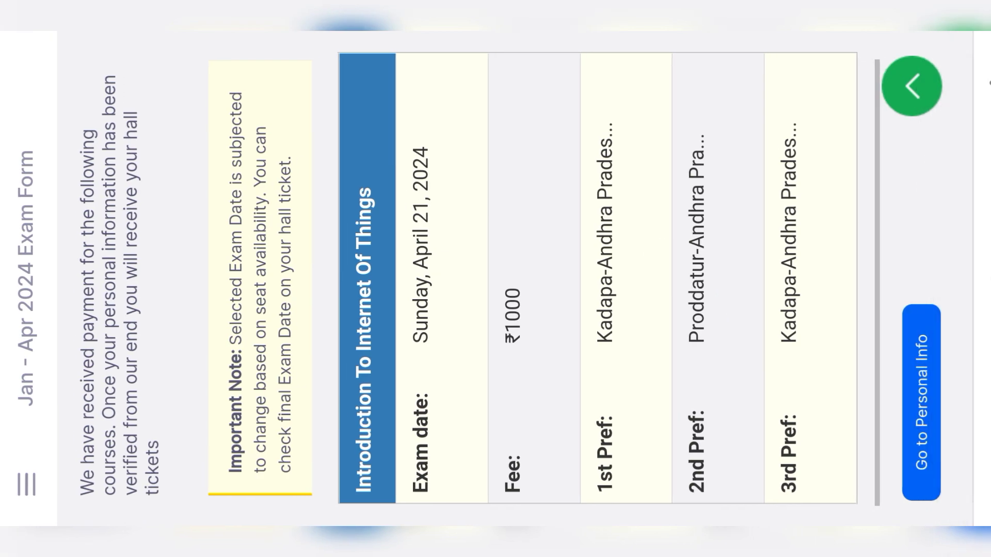